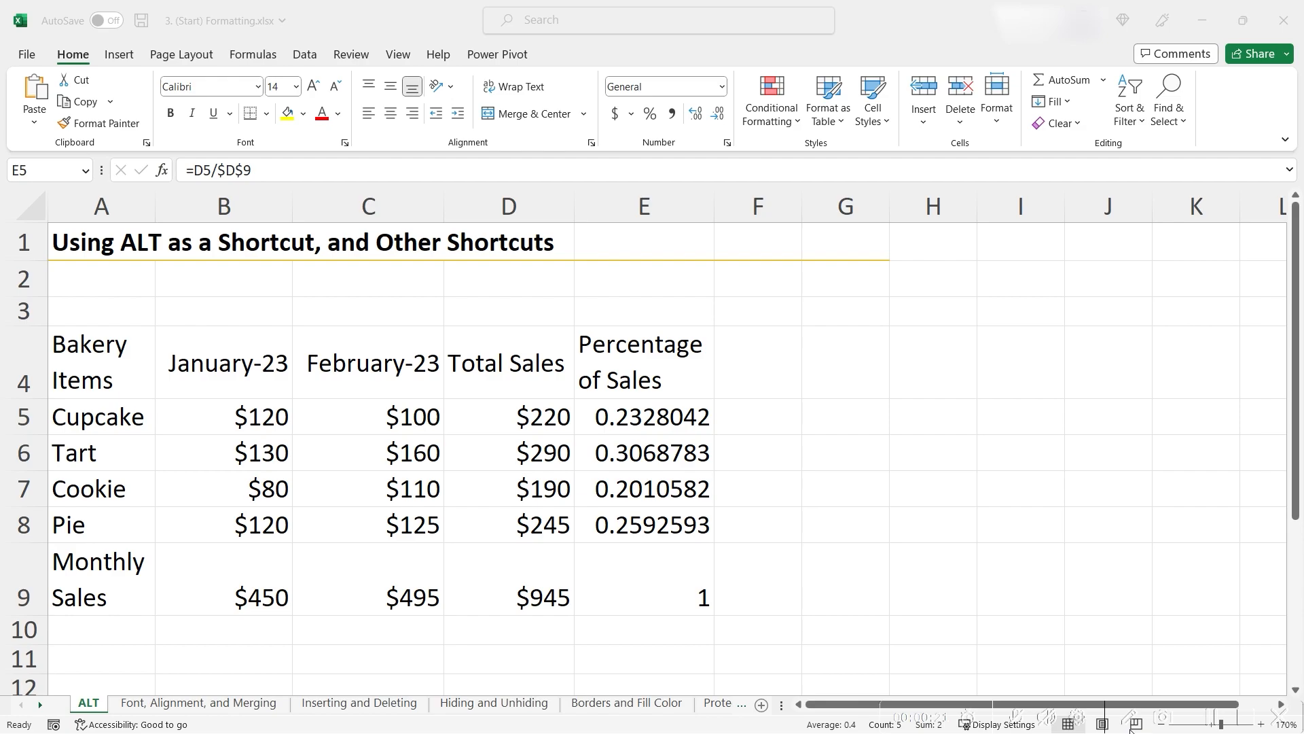
key("alt")
left_click(451, 480)
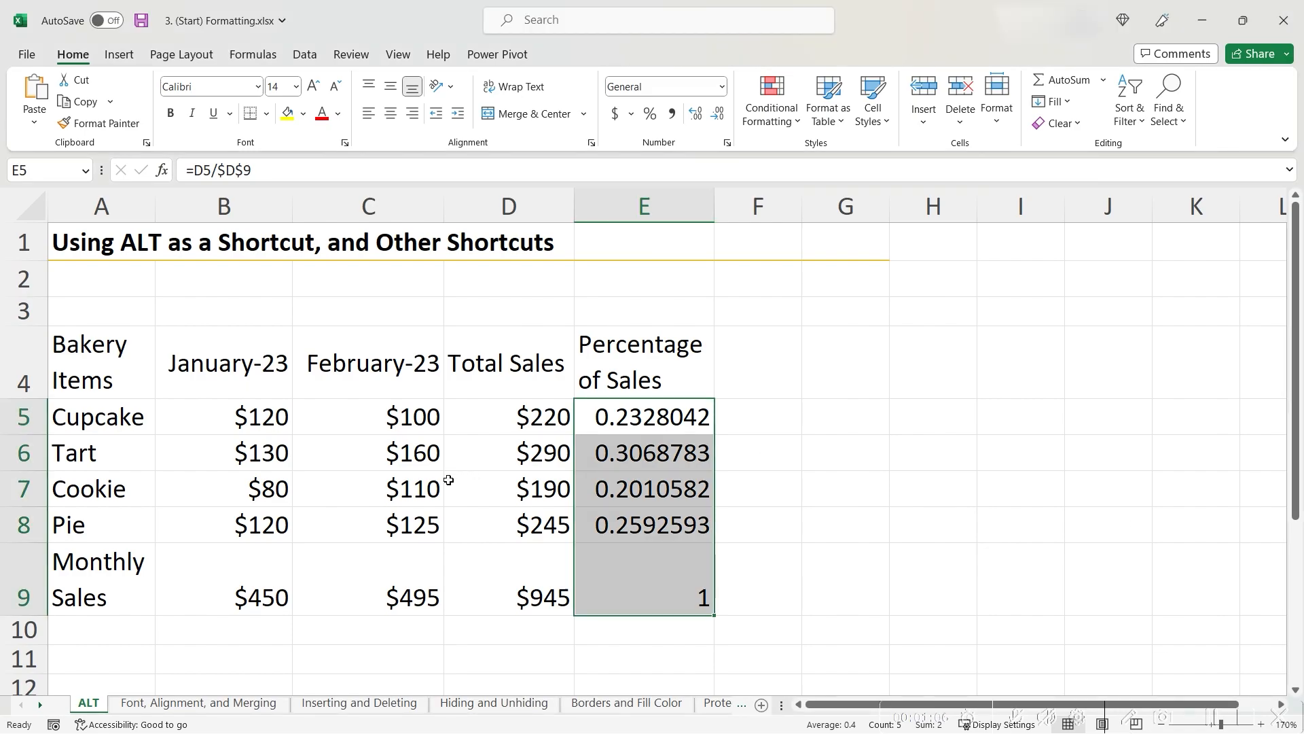
key("alt")
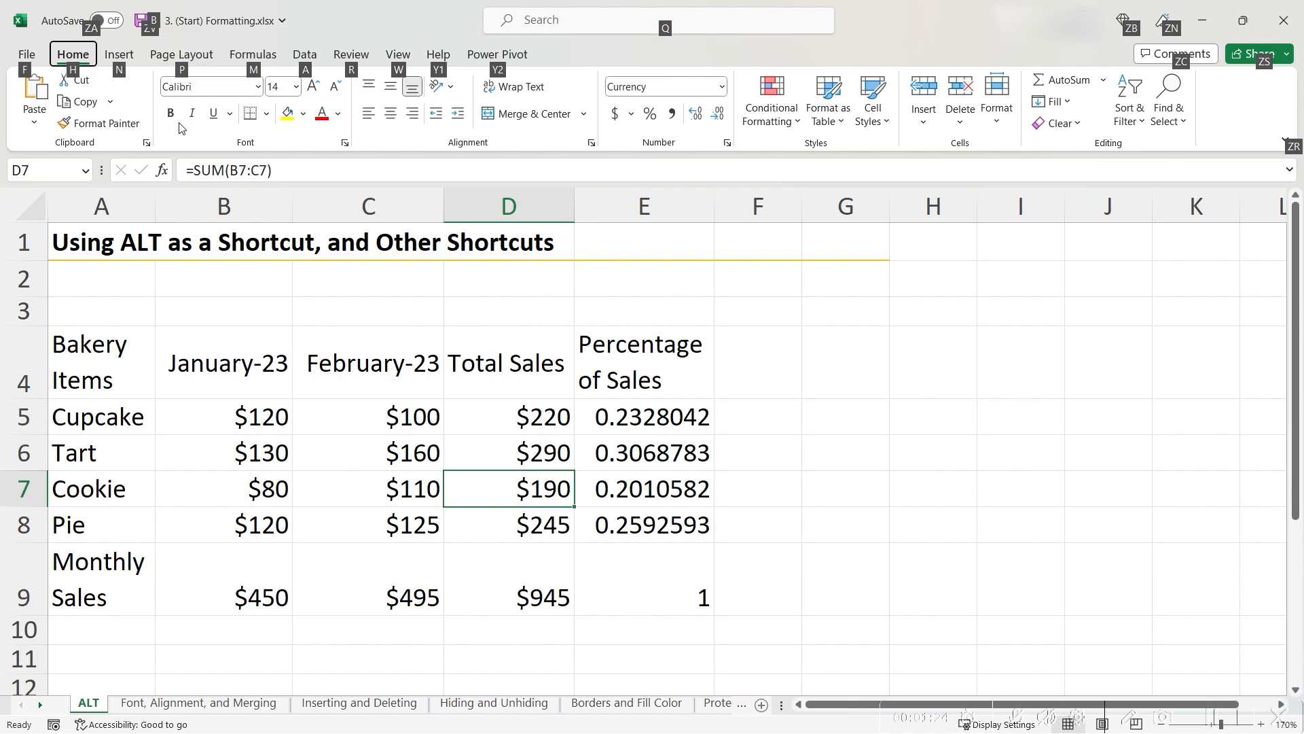
key("n")
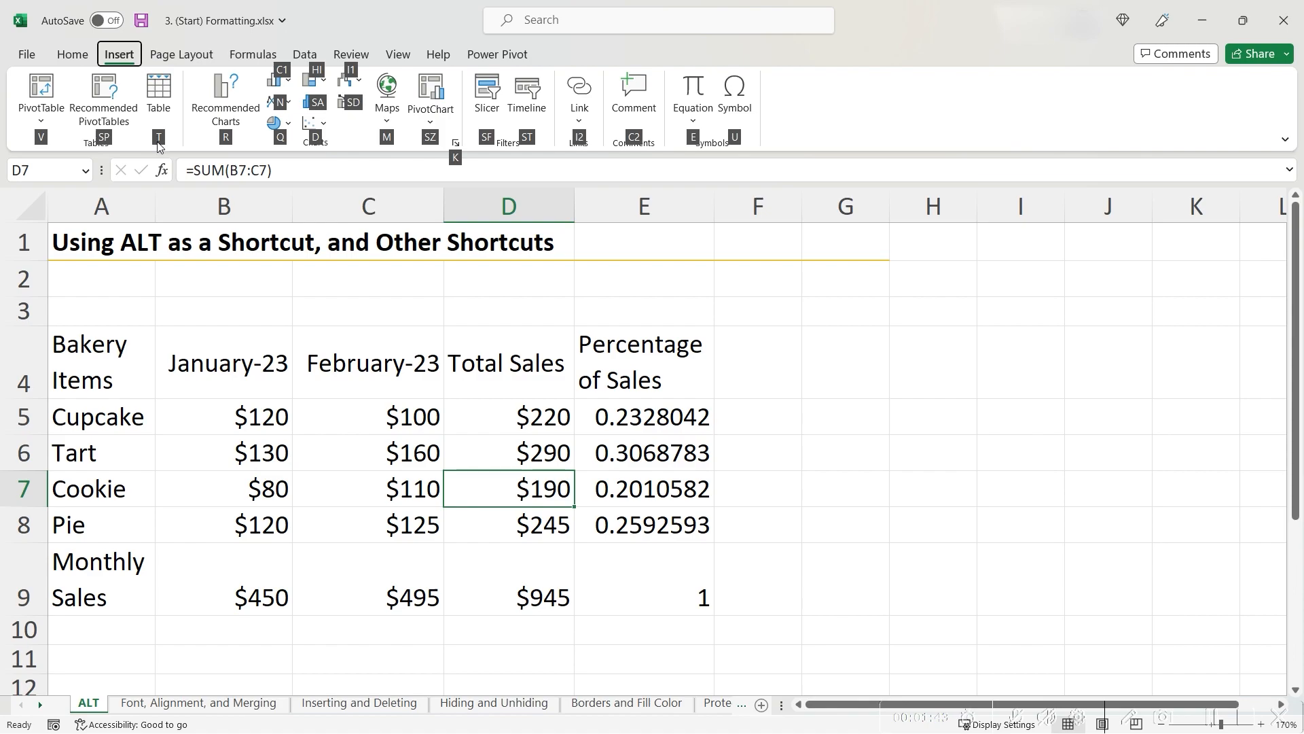
key("alt")
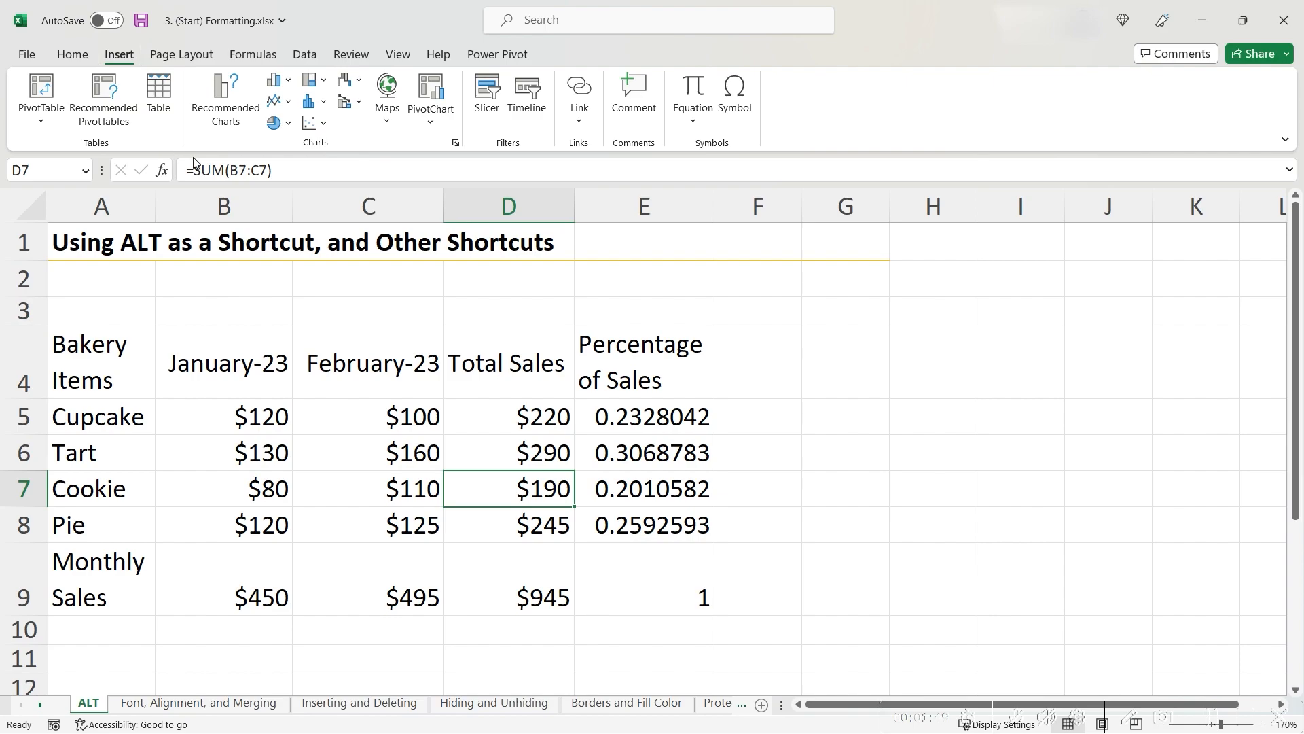
Step: Format the Percentage of Sales values in E5:E9 with the percent style
left_click(611, 353)
left_click(623, 424)
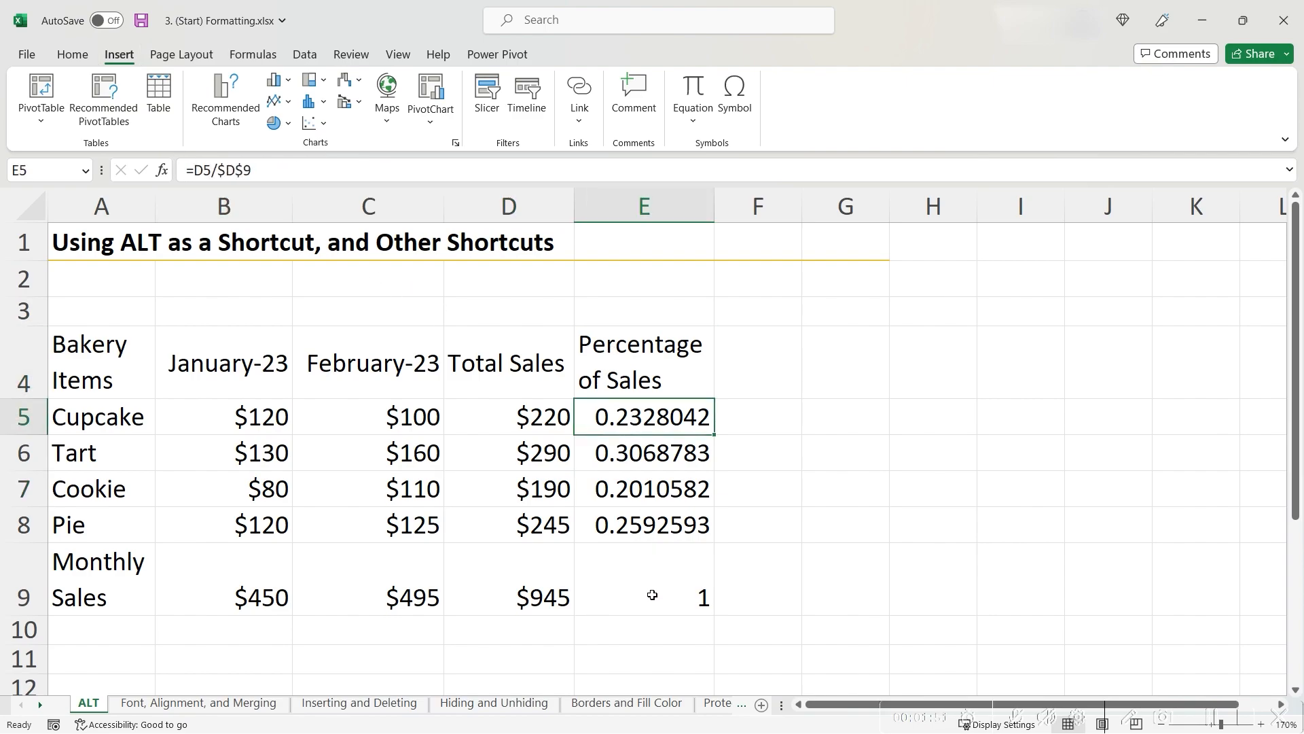
left_click(652, 596, "shift")
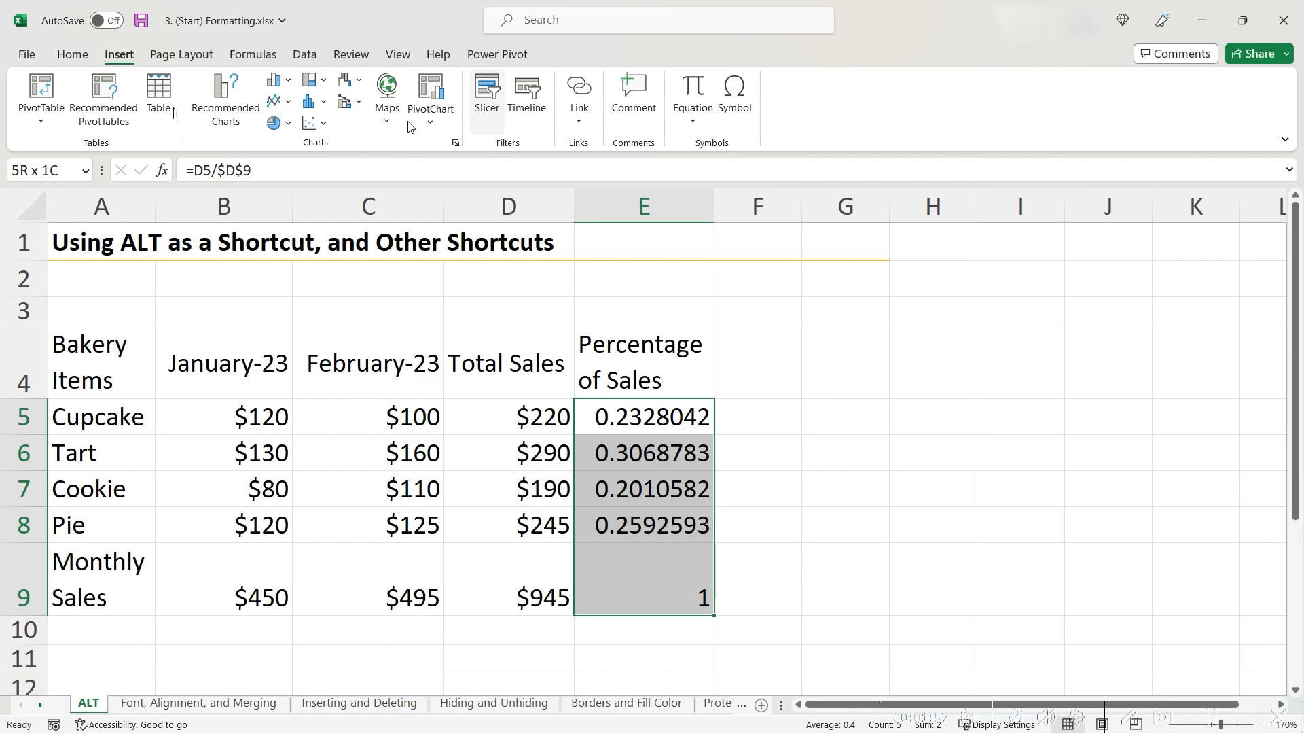
left_click(78, 55)
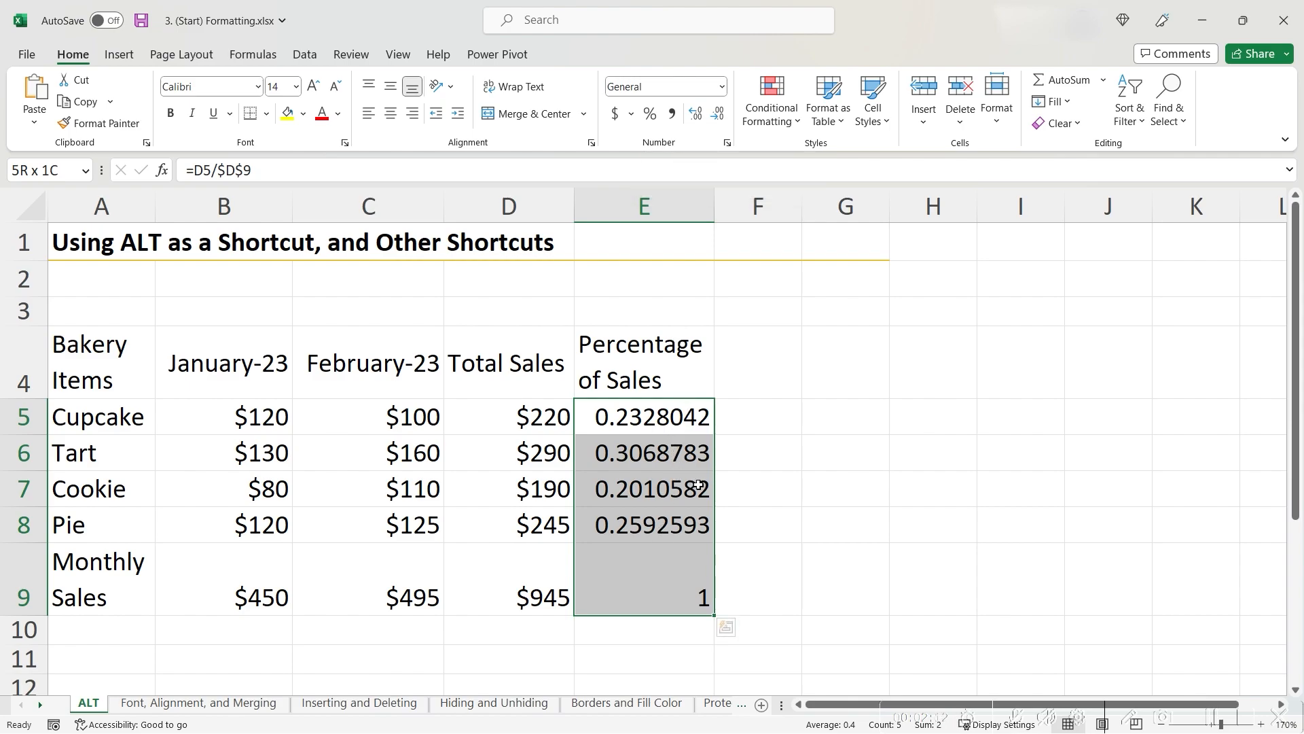
key("alt")
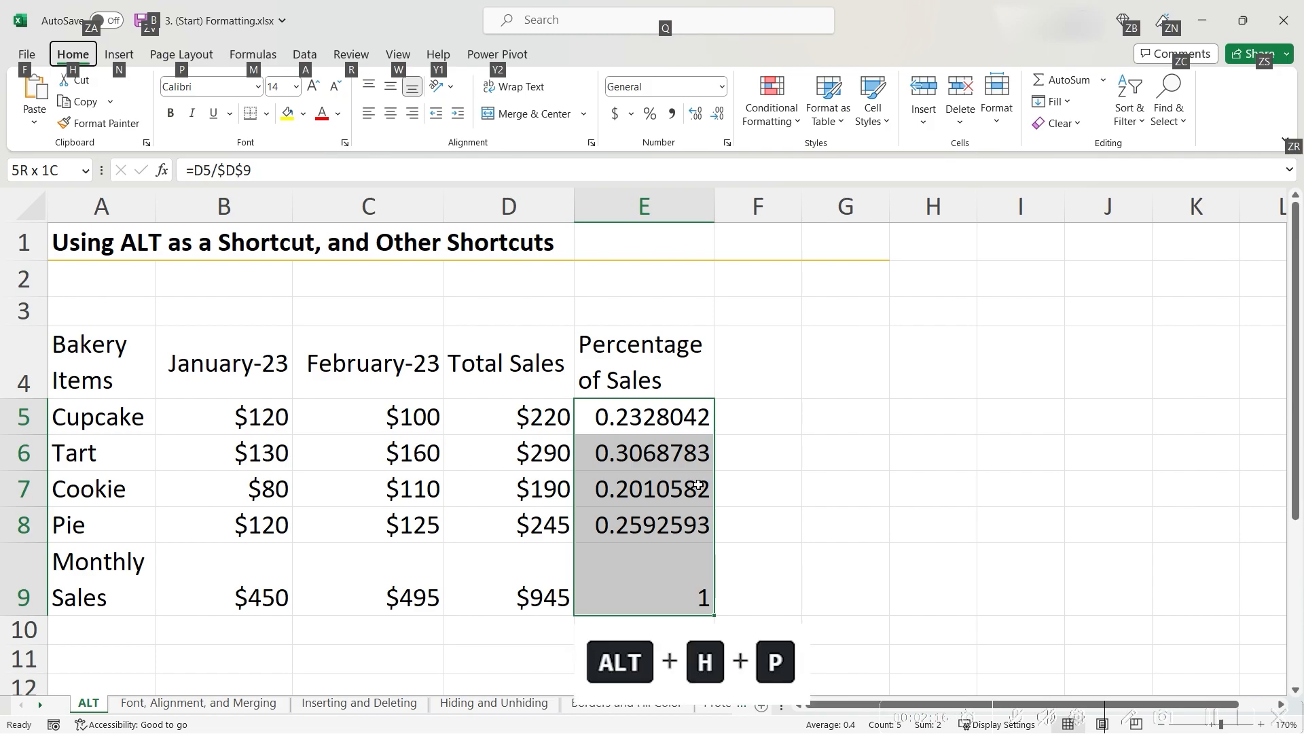
key("h")
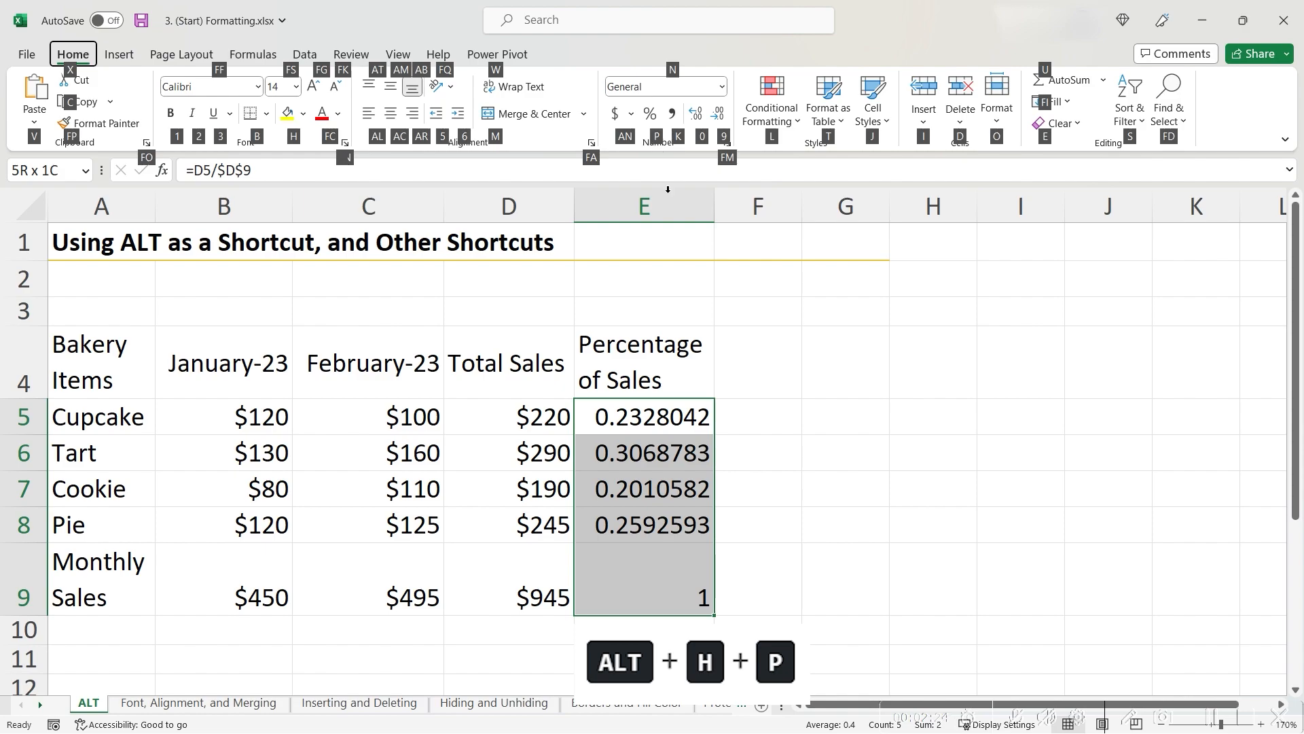
key("p")
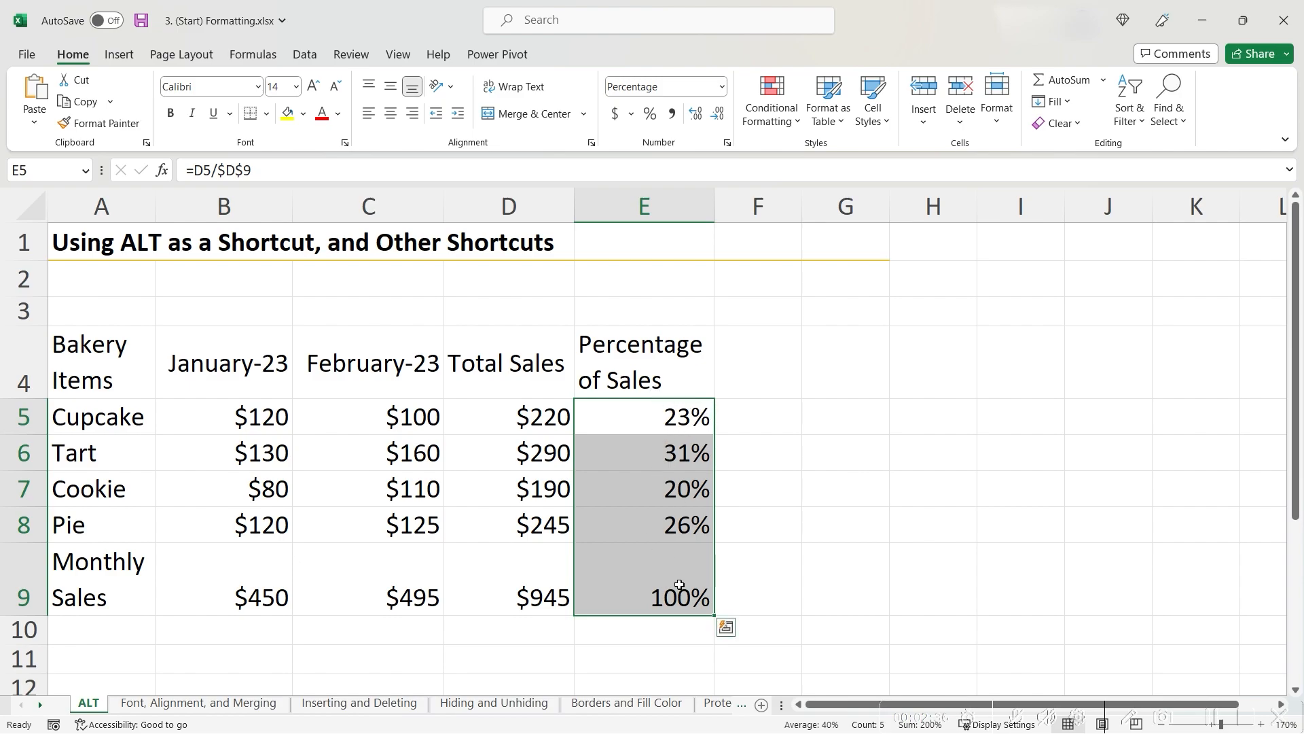
Step: Center the Percentage of Sales values in E5:E9 horizontally
key("alt")
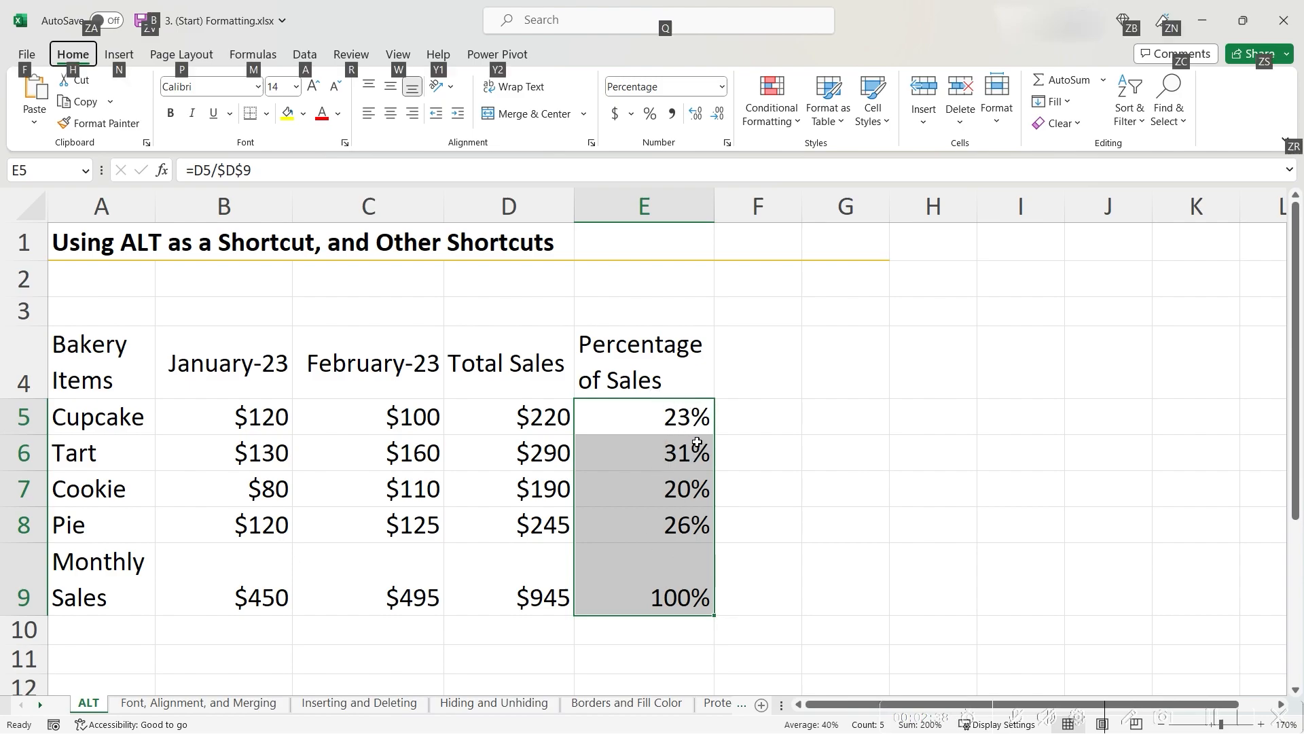
key("h")
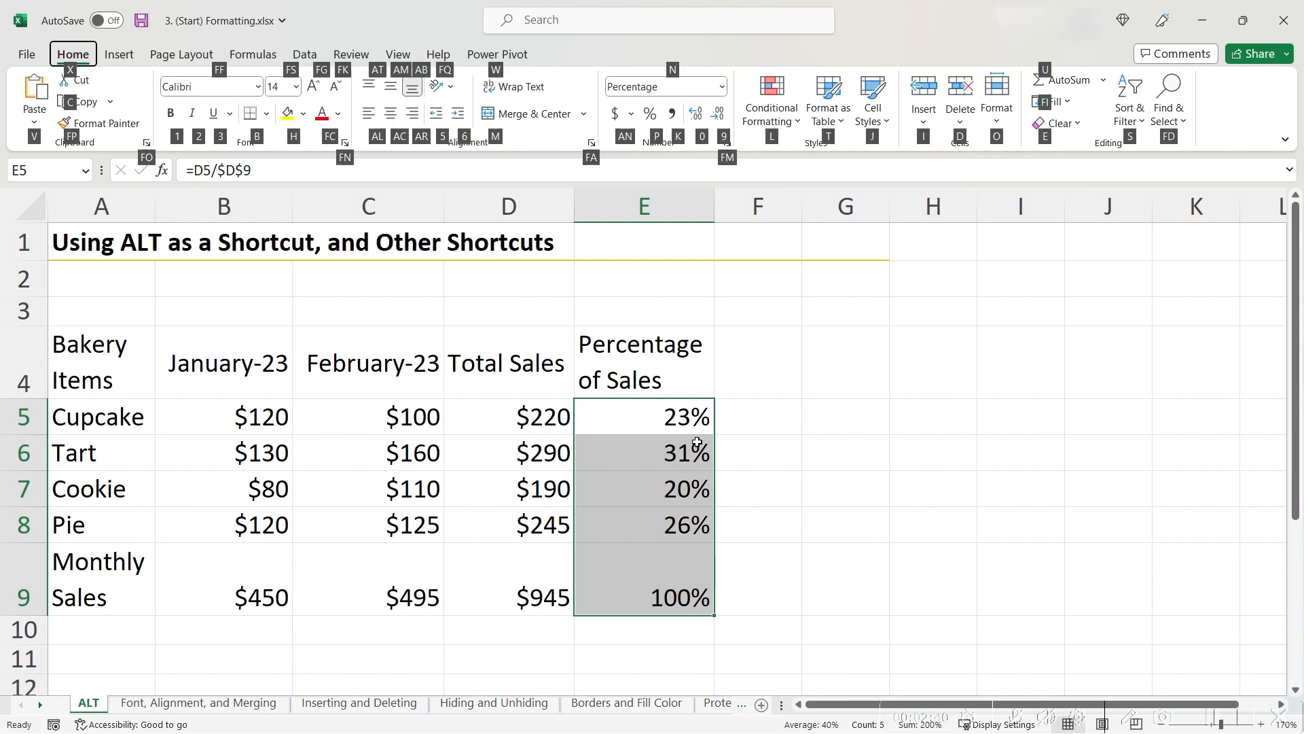
key("a")
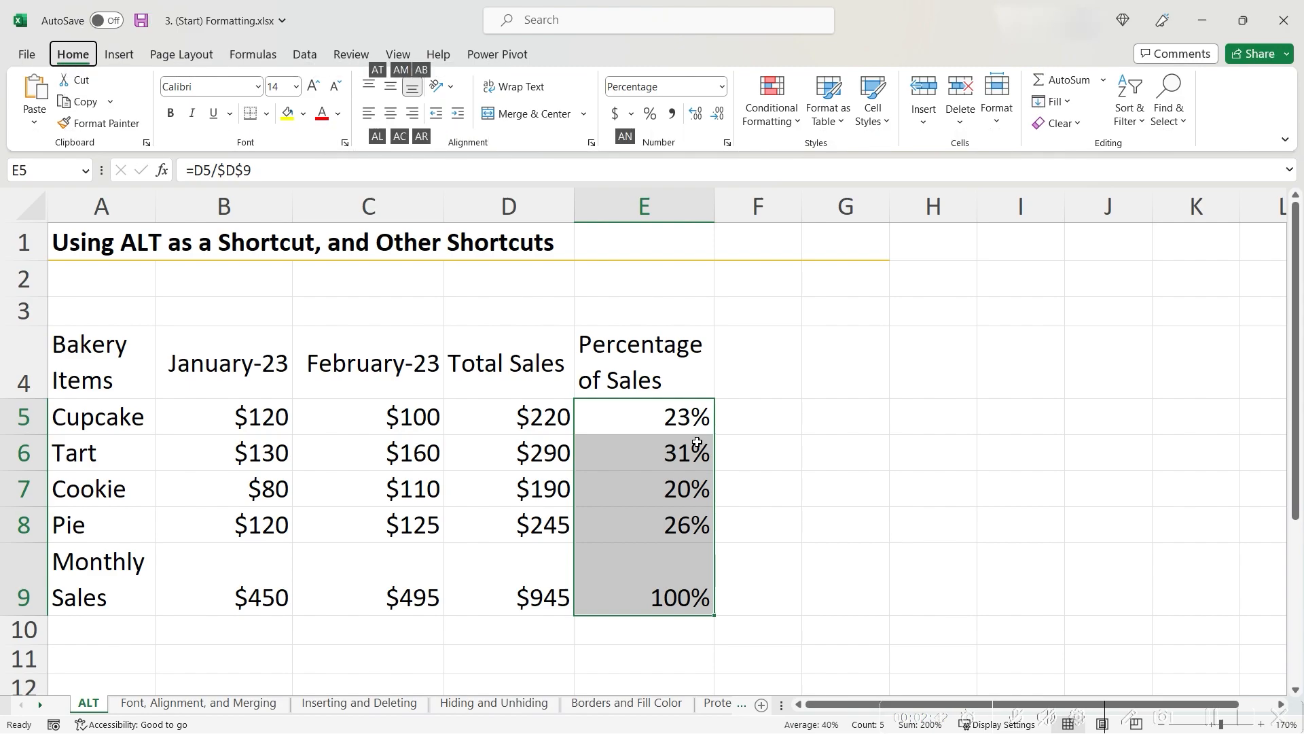
key("c")
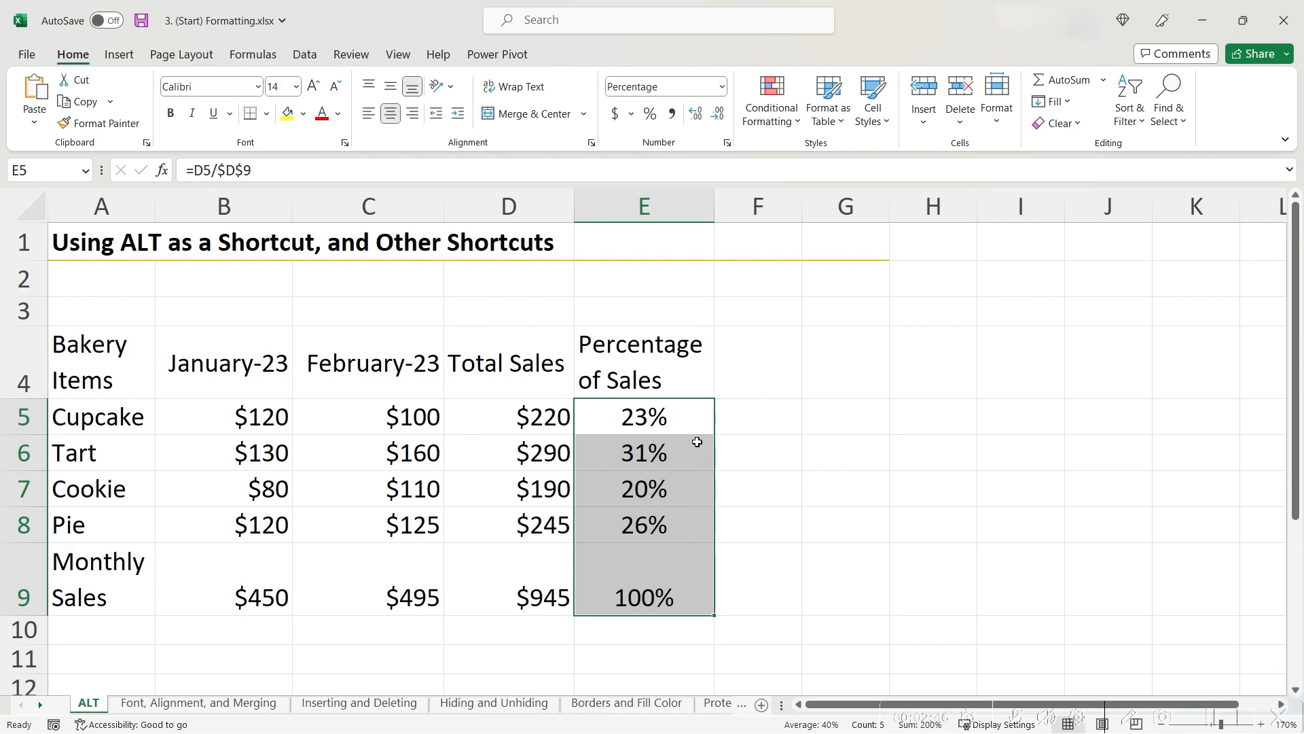
key("alt")
key("h")
key("a")
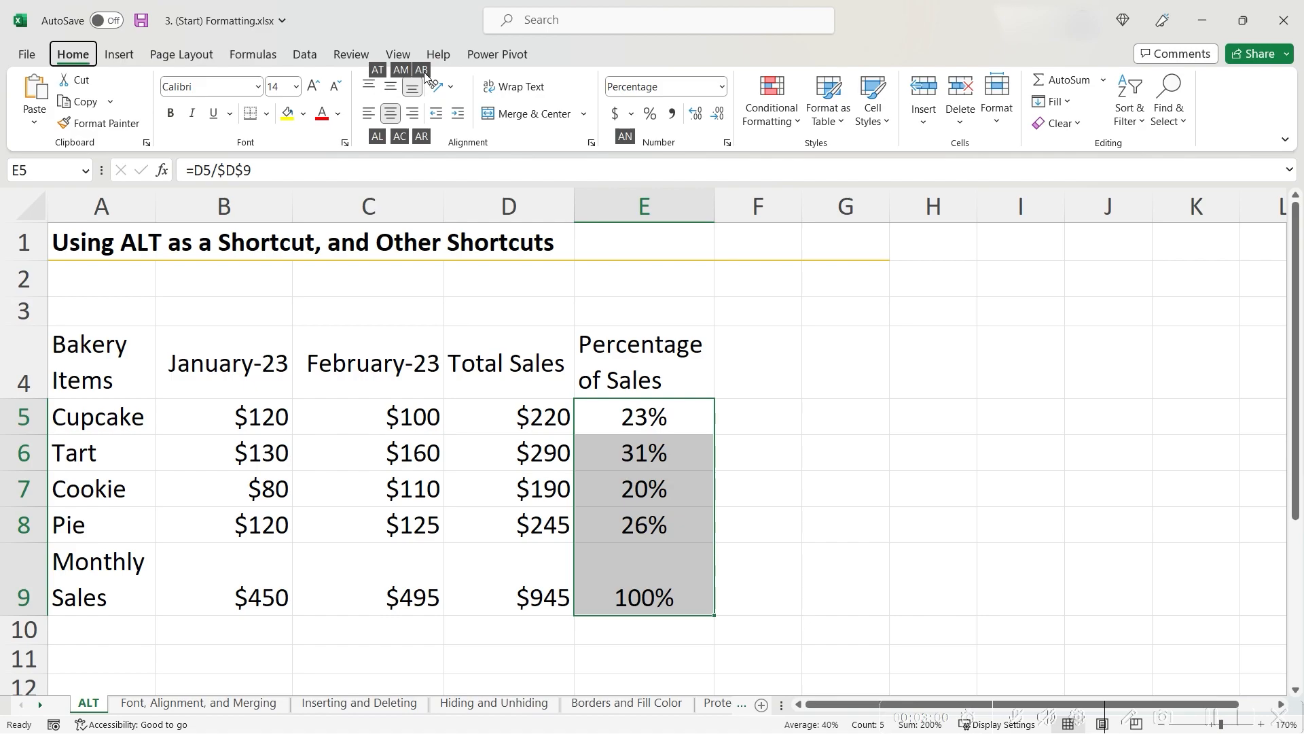
Step: Make the Percentage of Sales header in E4 bold by searching for the "bold" command and applying it
left_click(652, 347)
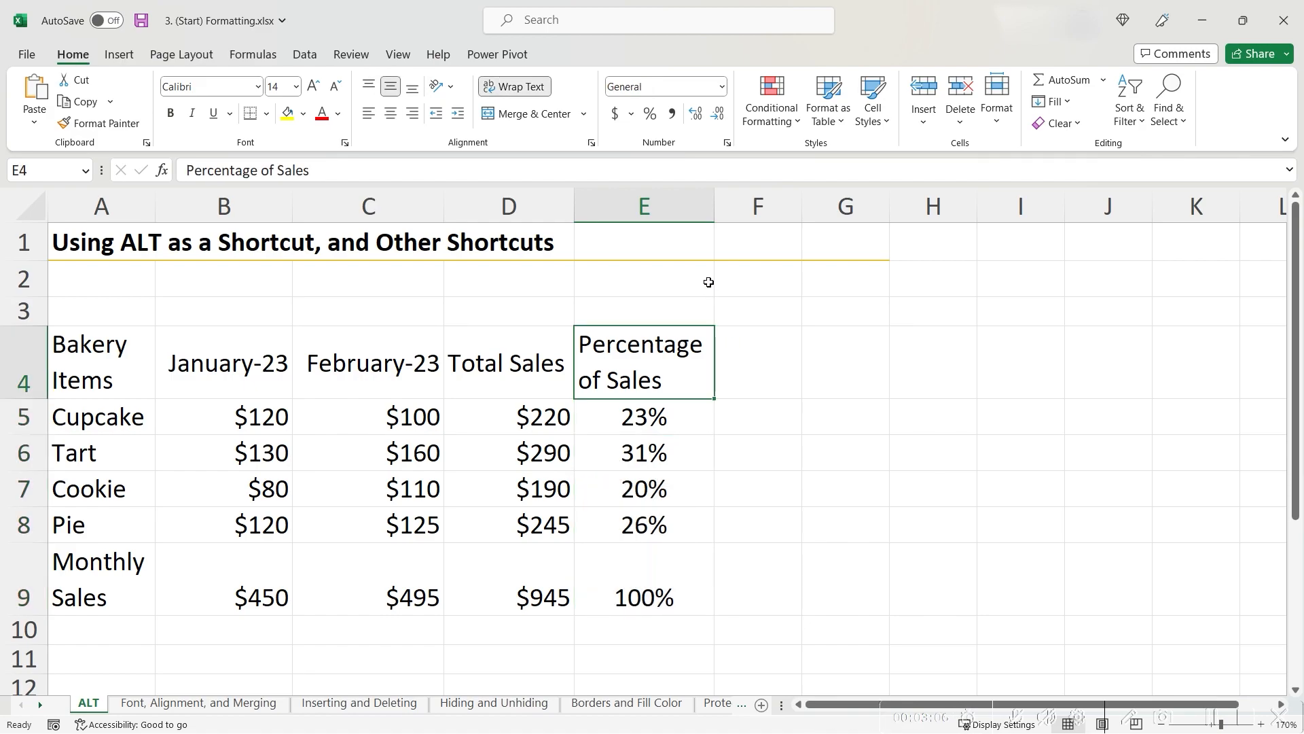
key("alt+q")
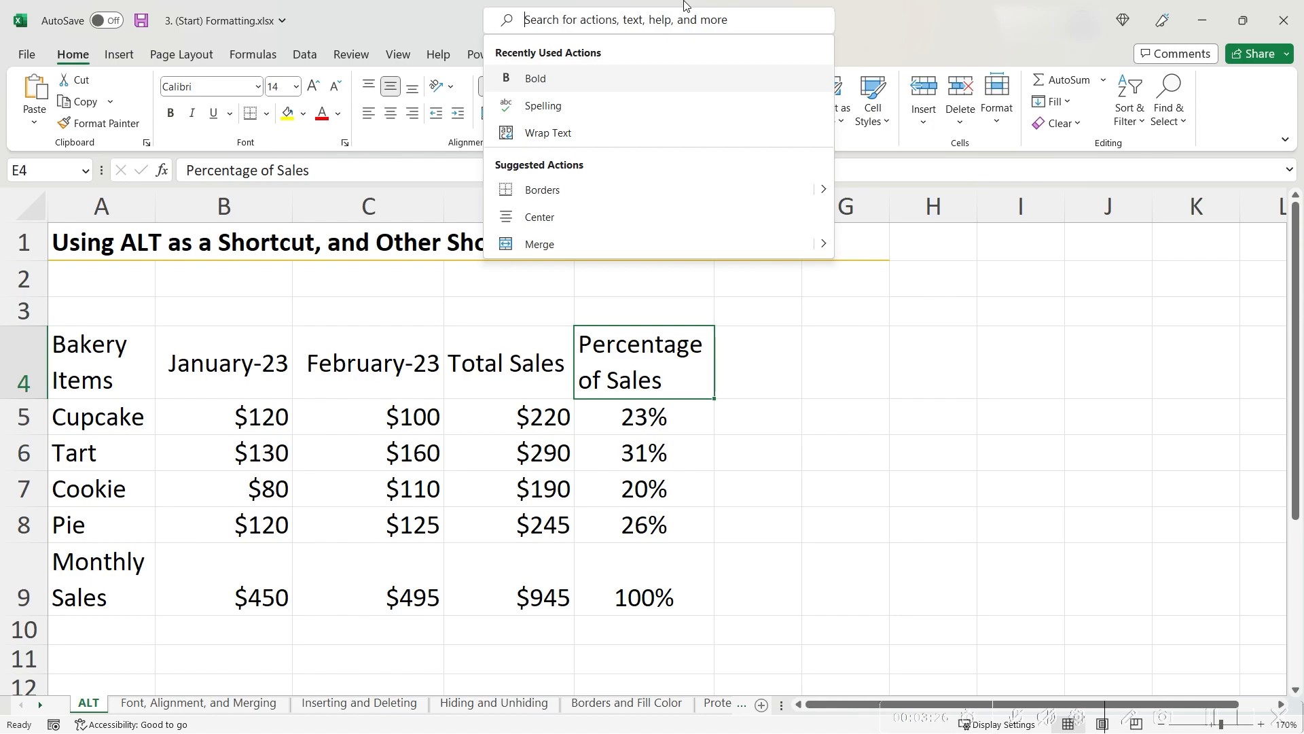
type("bold")
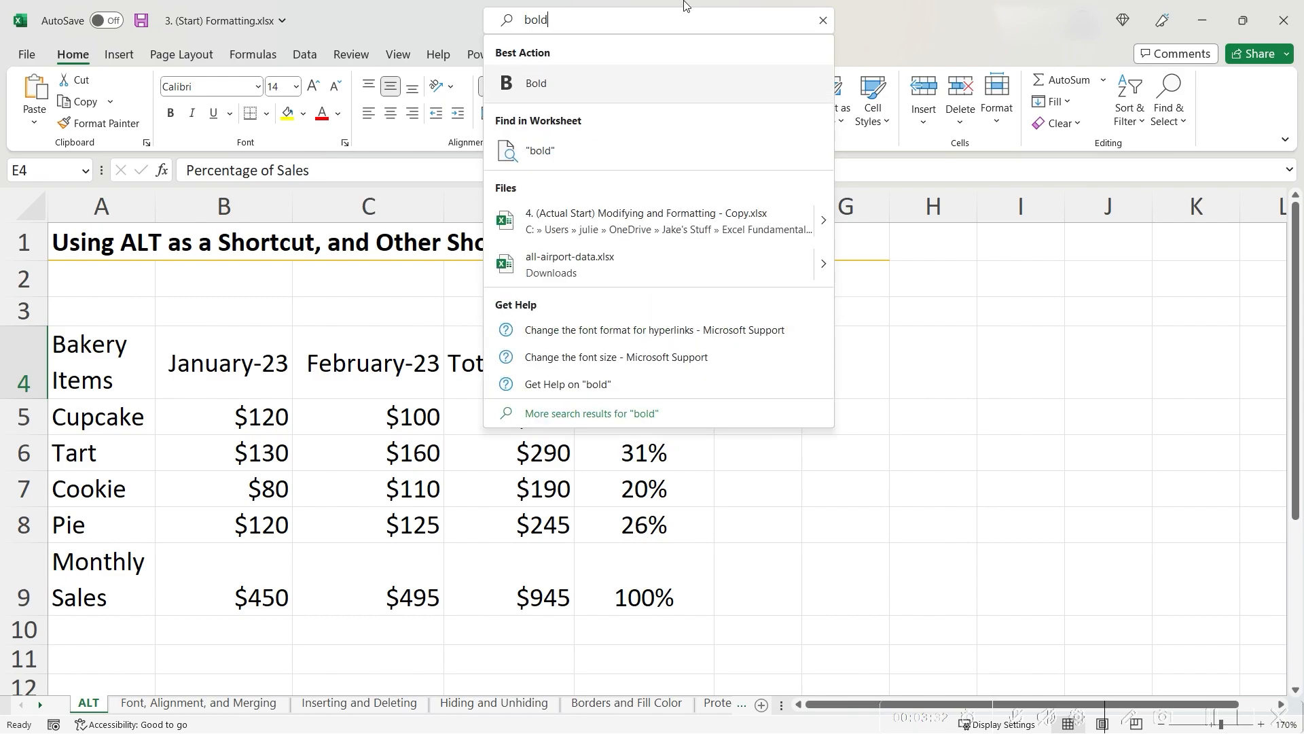
key("Return")
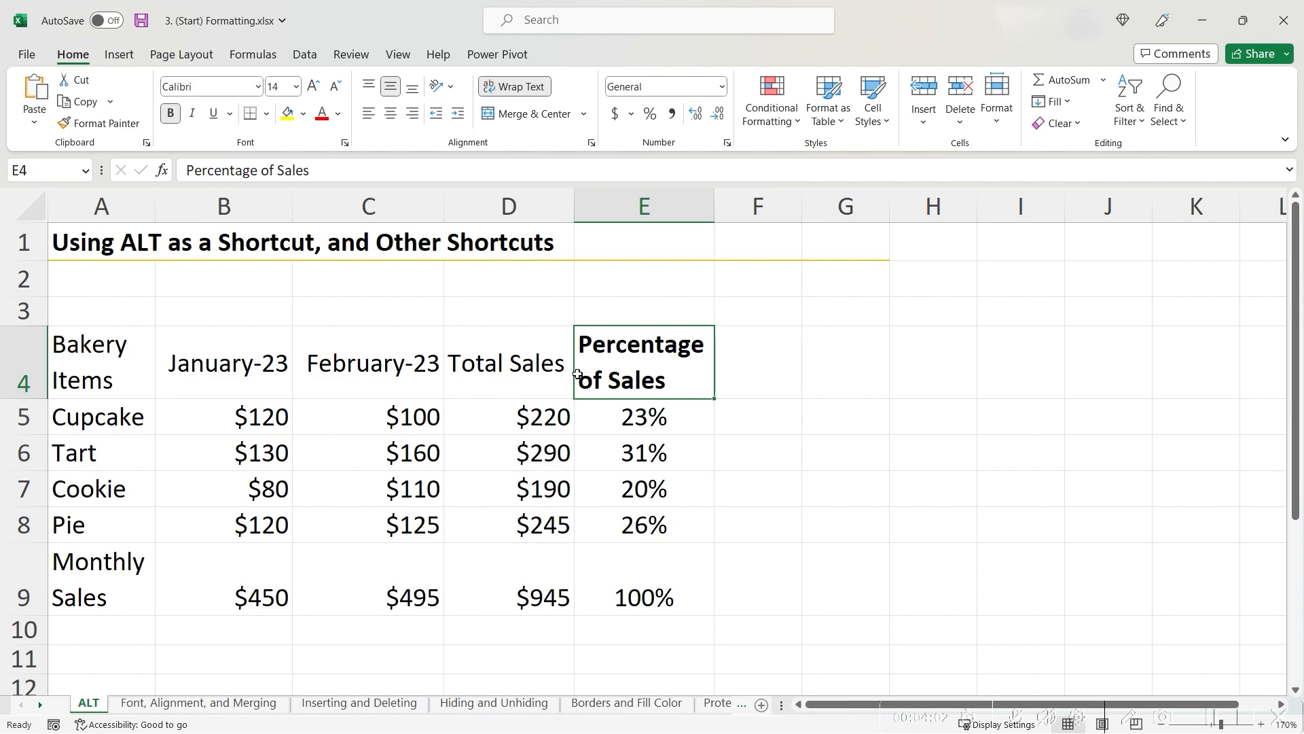
key("Left")
key("Left")
key("Left")
key("Left")
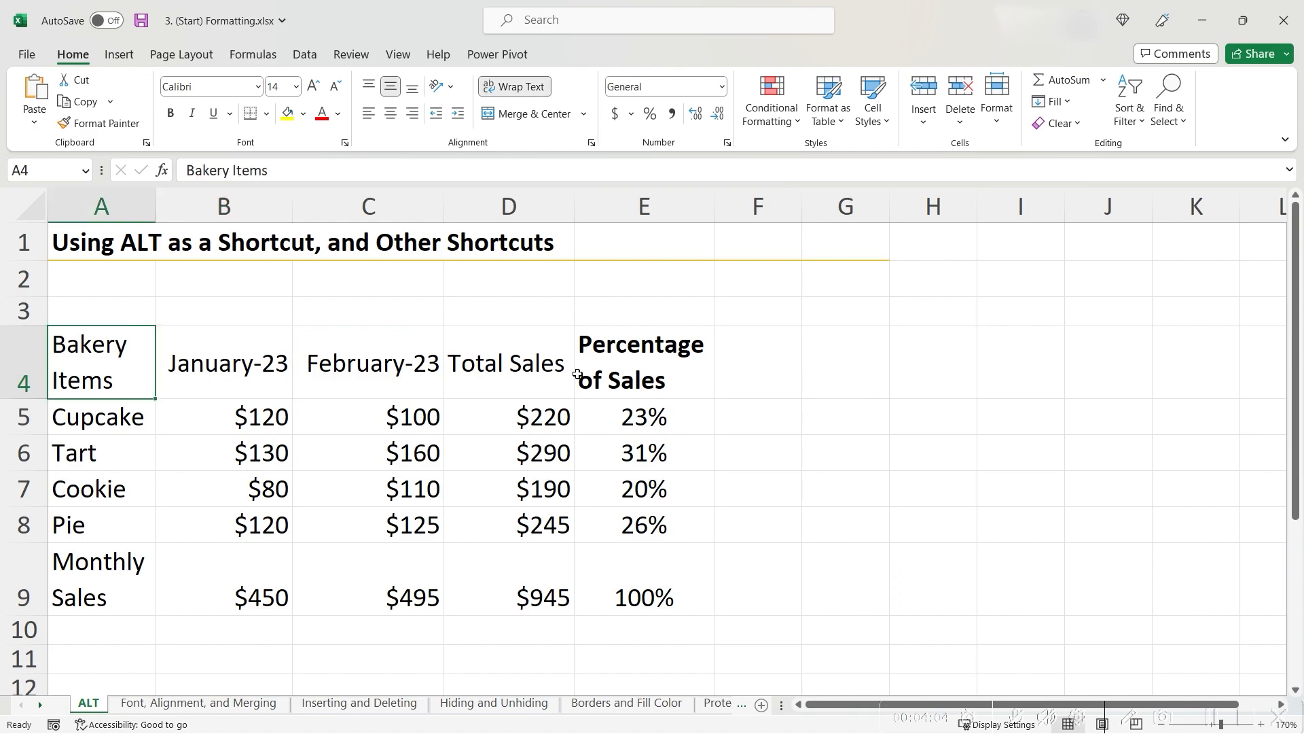
key("Right")
key("Right")
key("Right")
key("Left")
key("Left")
key("Left")
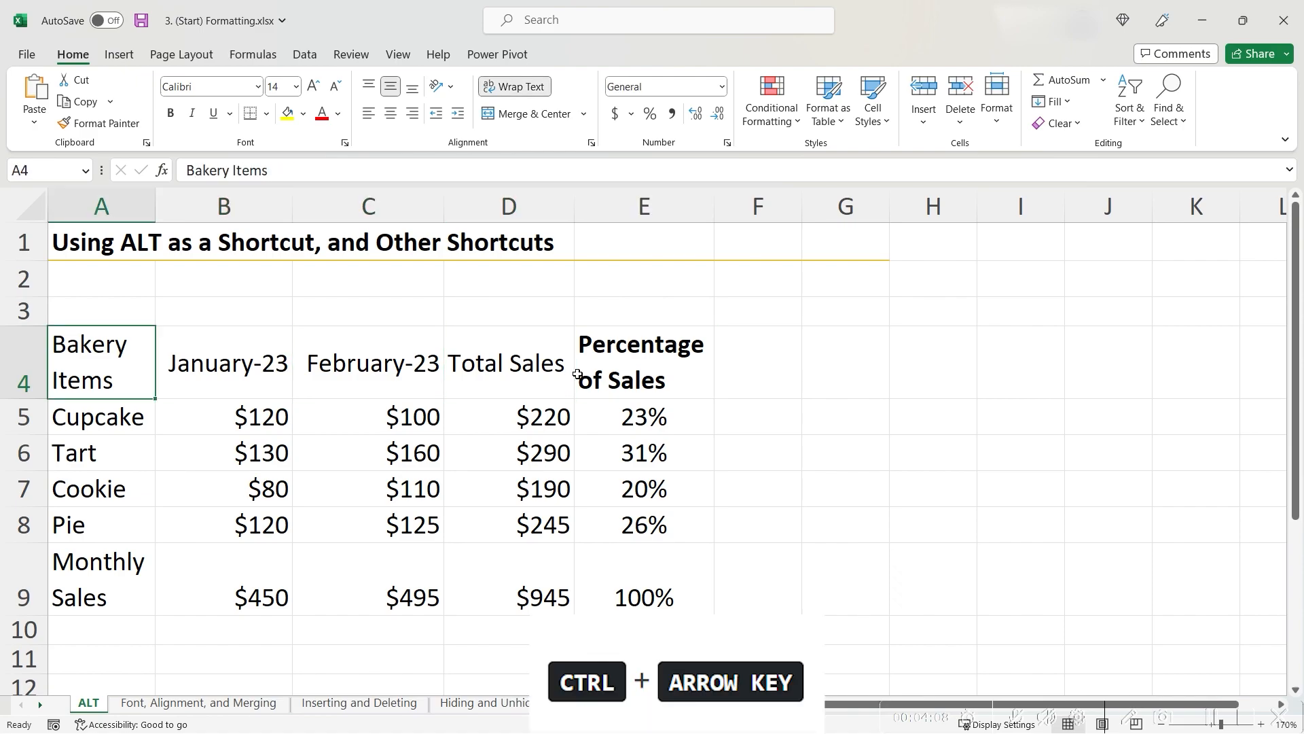
key("ctrl+Right")
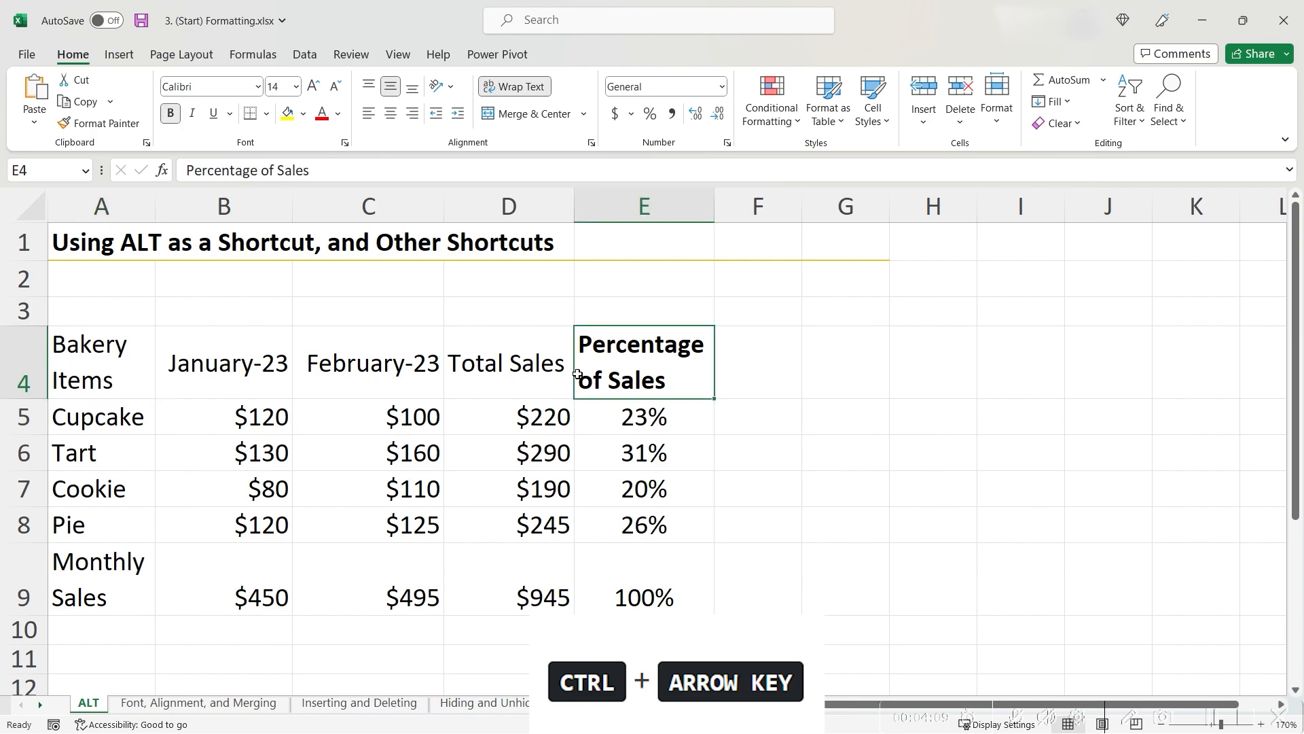
key("ctrl+Down")
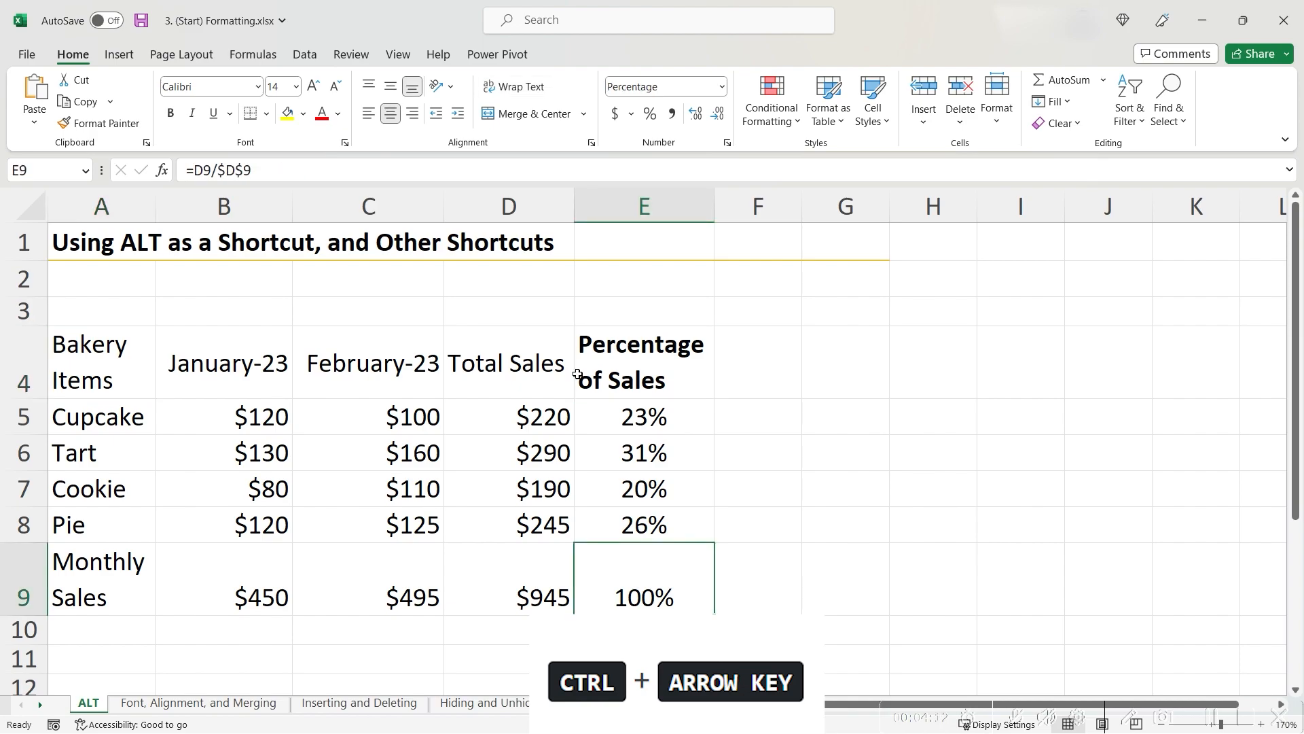
key("ctrl+Left")
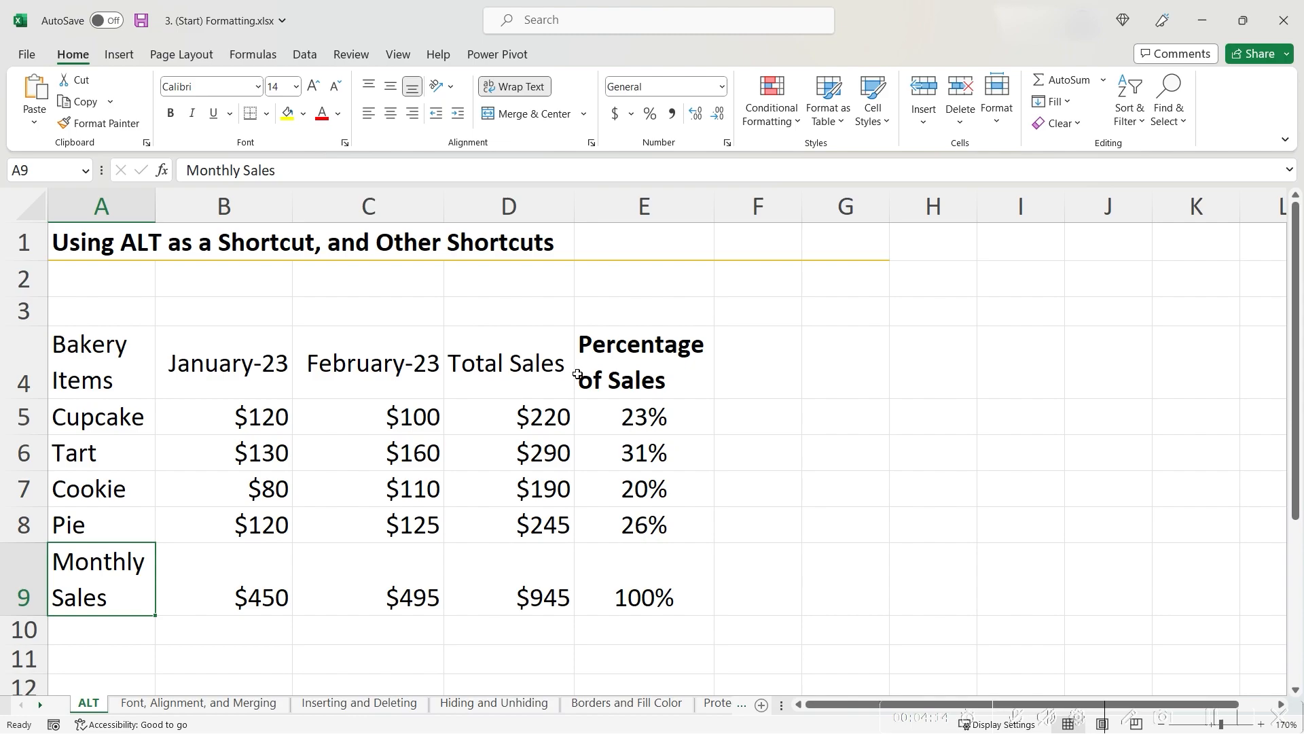
key("ctrl+Up")
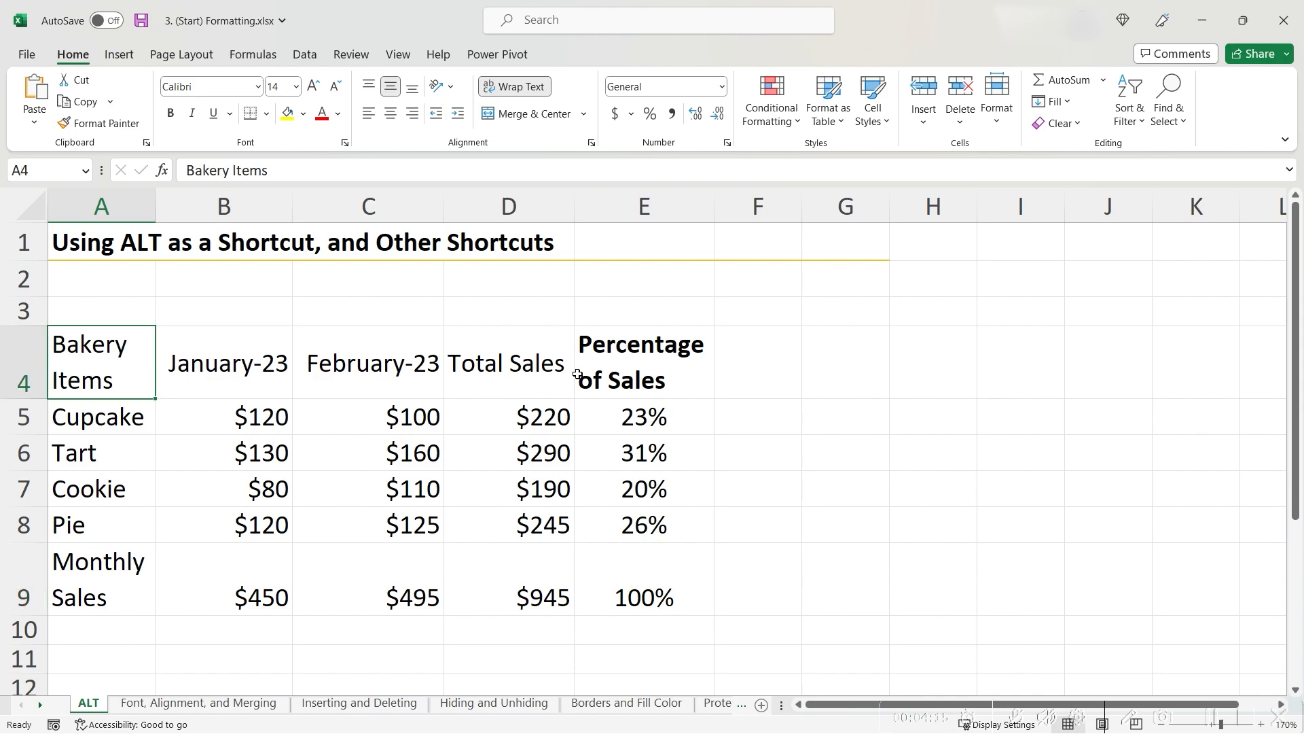
key("ctrl+Right")
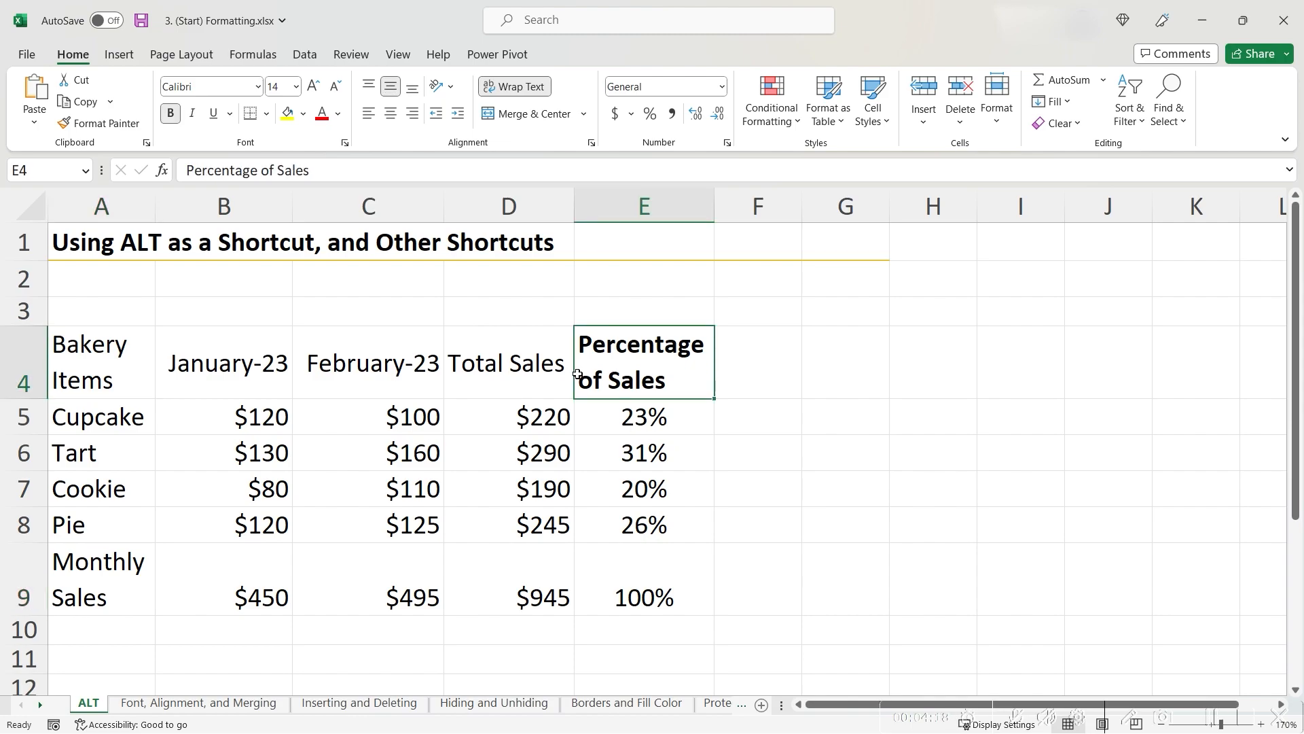
Step: Select the whole bakery sales table, A4:E9, starting from the Bakery Items header
key("ctrl+Left")
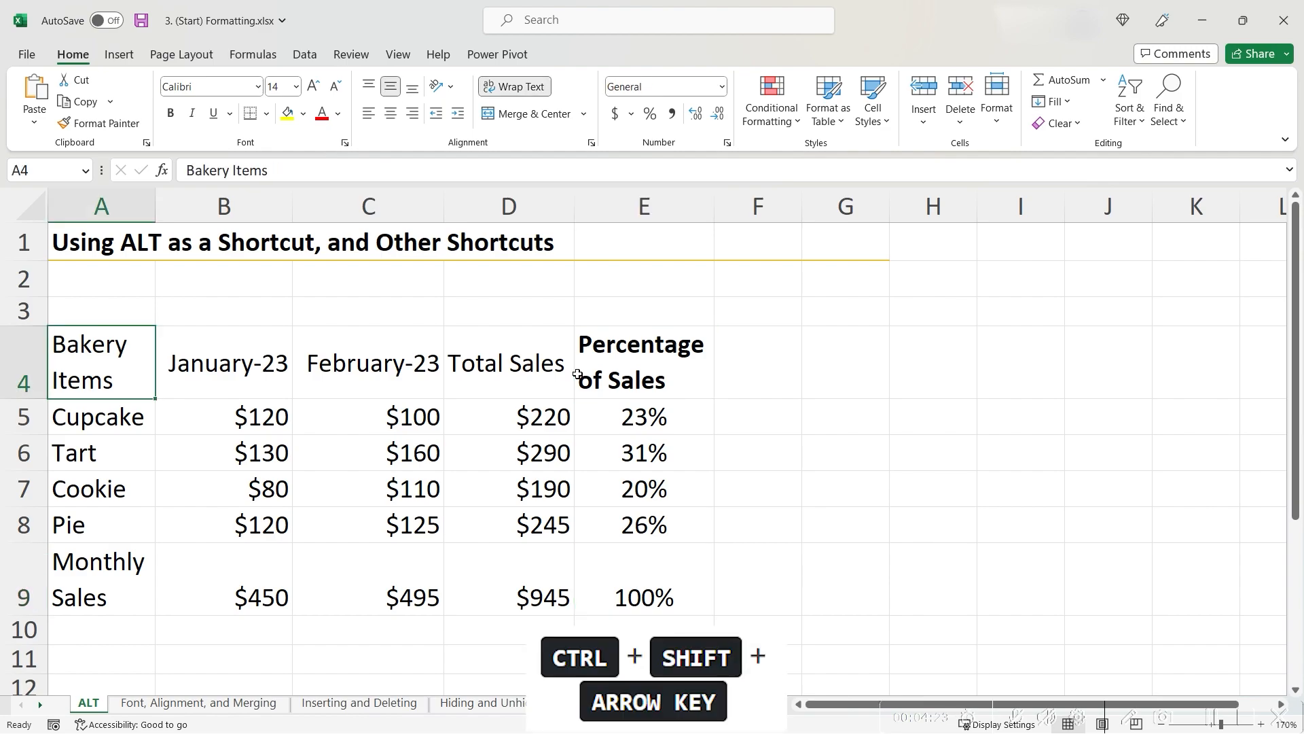
key("ctrl+shift+Right")
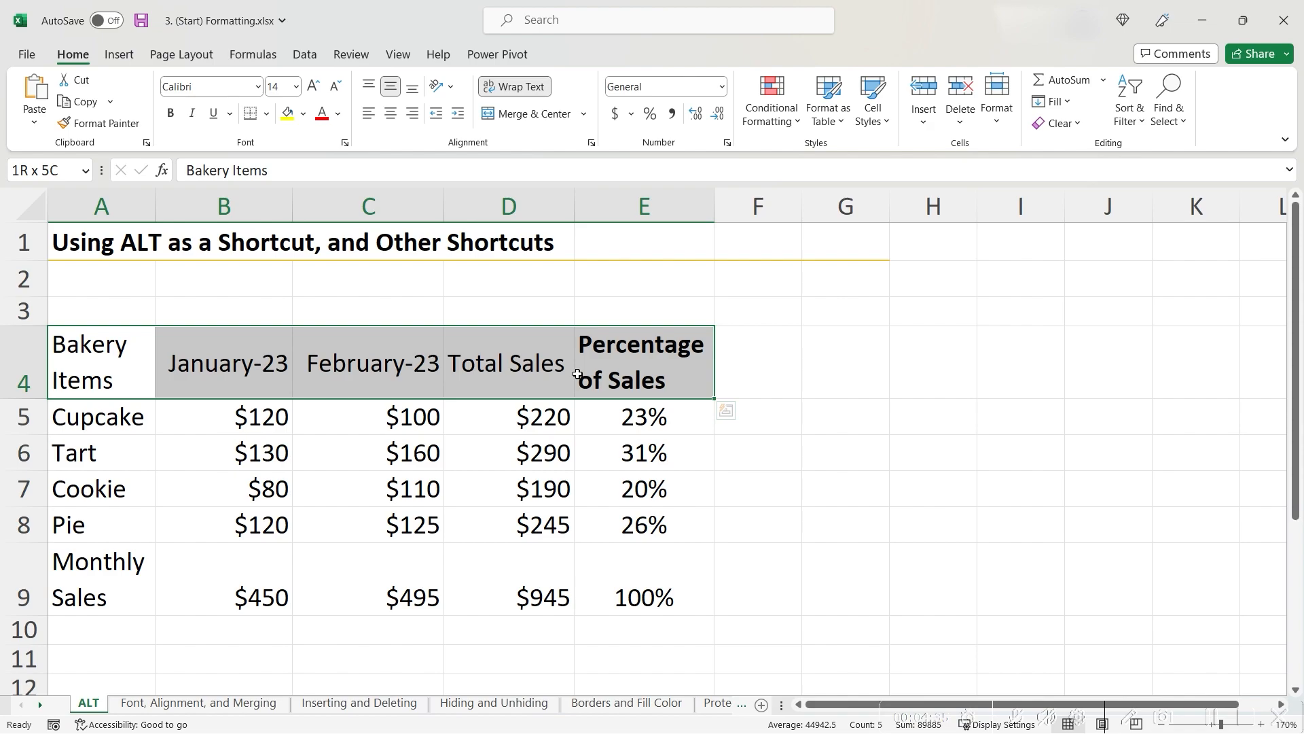
key("ctrl+shift+Down")
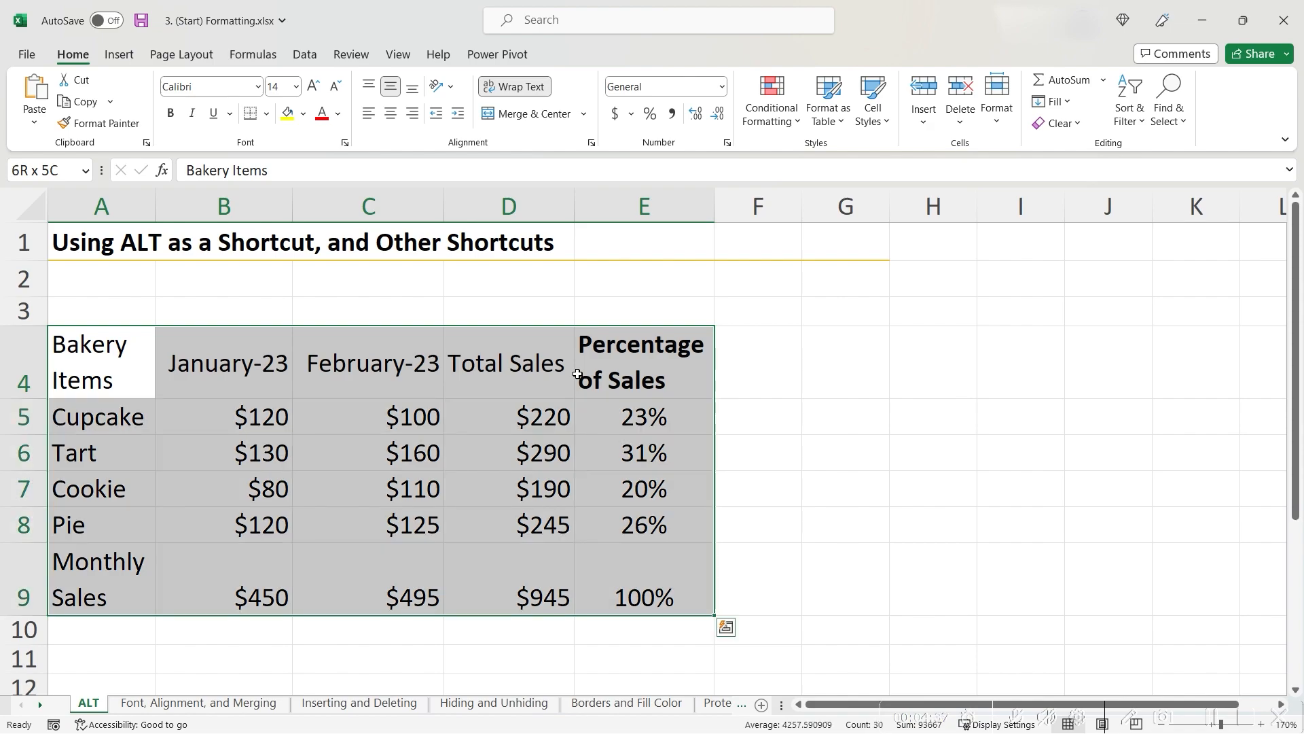